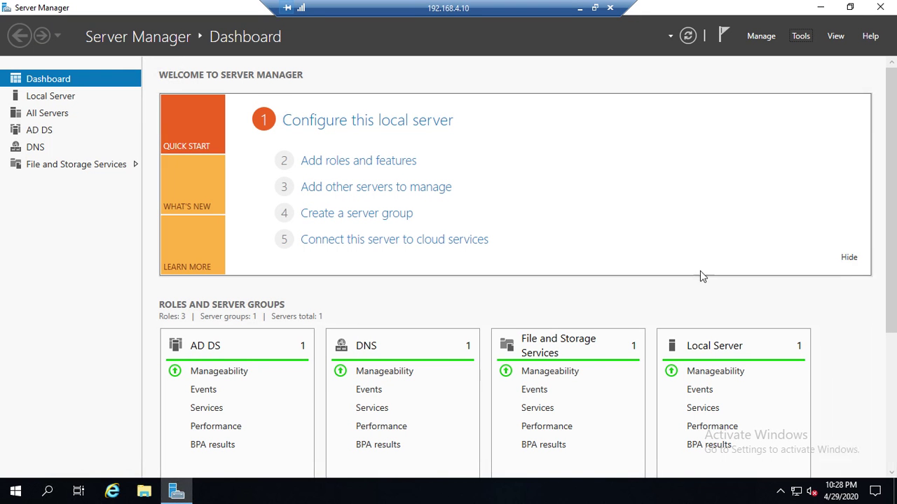
Step: Open the Group Policy Management console from Server Manager
click(768, 41)
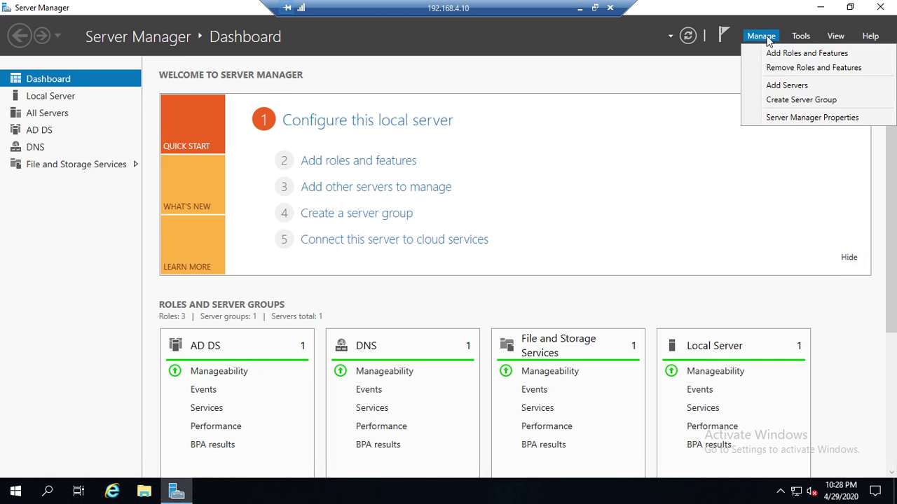
click(800, 36)
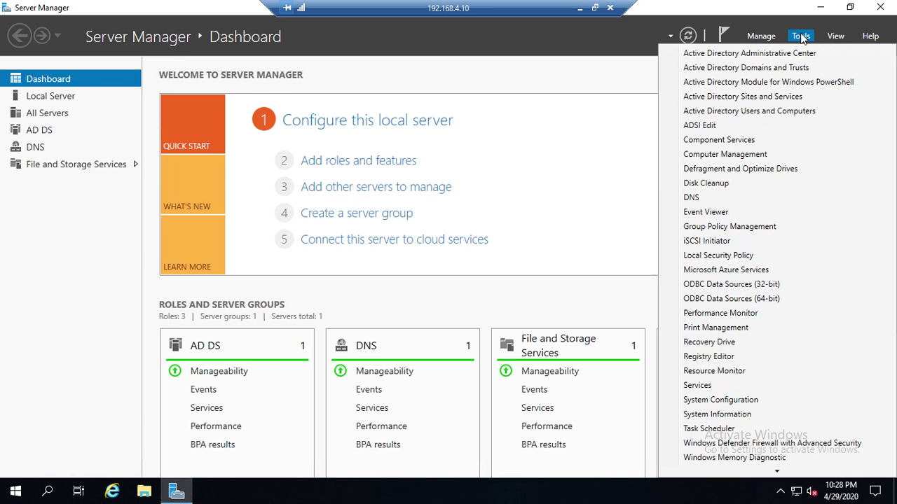
click(739, 227)
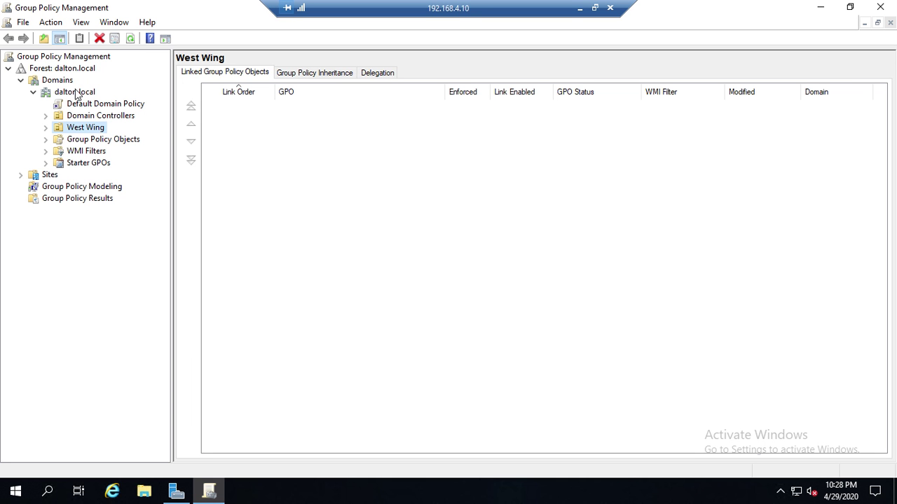
Step: Expand the West Wing organizational unit and view the Group Policy inheritance of its Guests unit
click(45, 127)
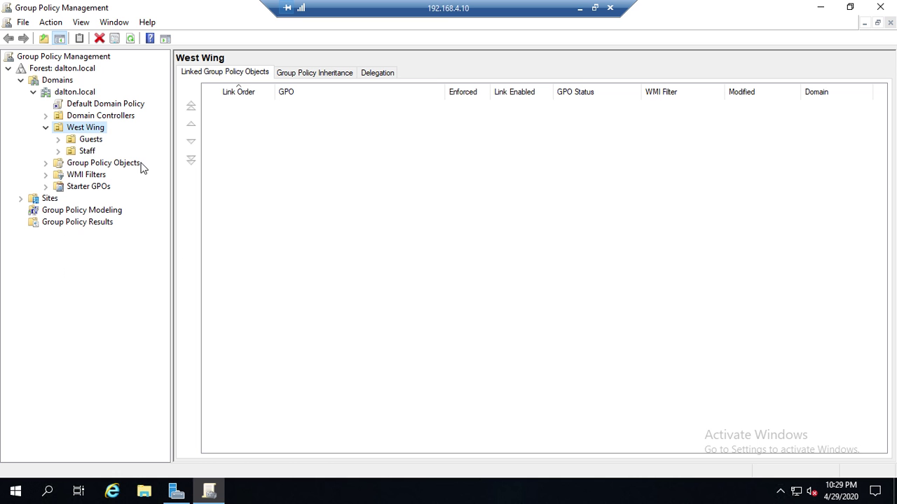
click(88, 143)
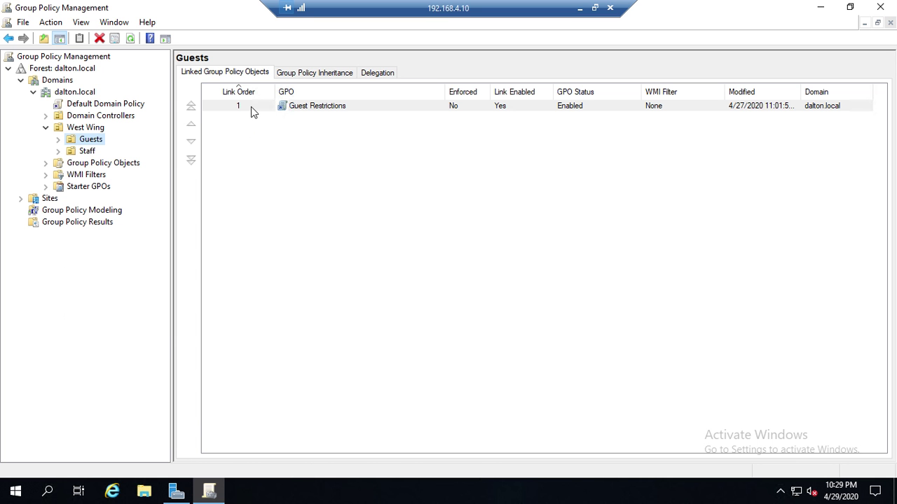
click(325, 76)
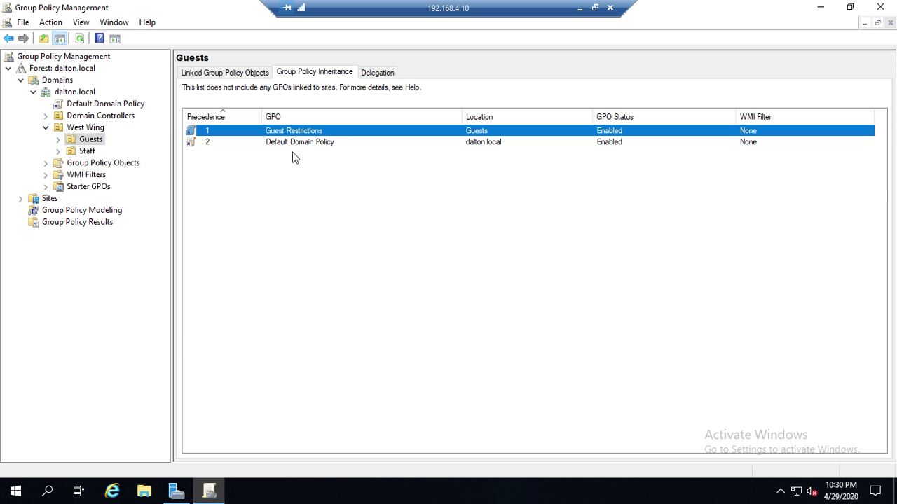
Step: Turn Block Inheritance on and back off for the Guests organizational unit
right_click(91, 143)
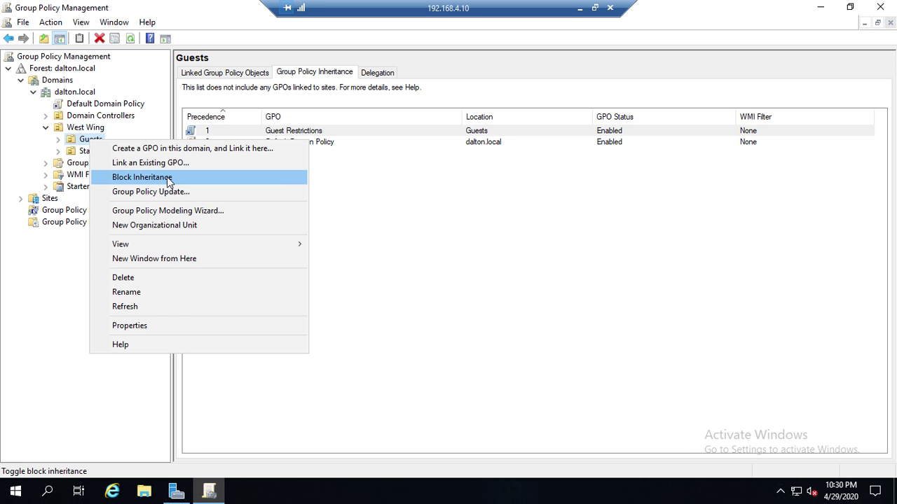
click(170, 177)
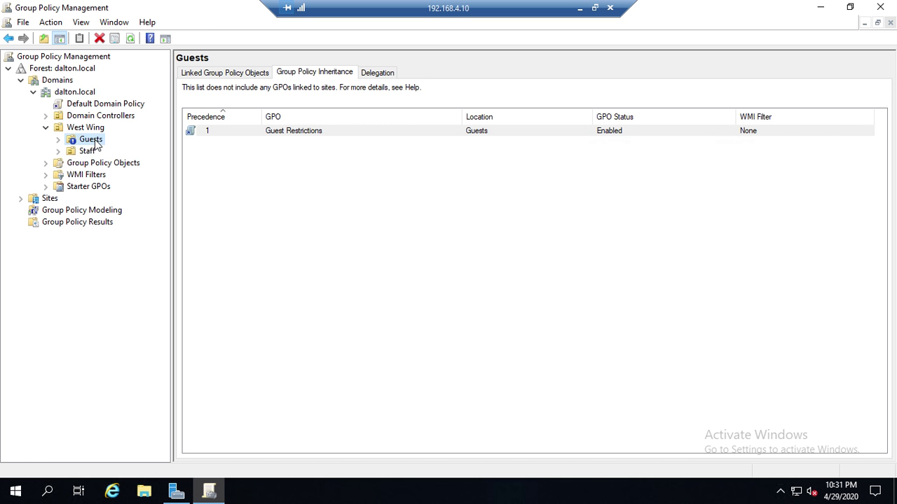
right_click(96, 143)
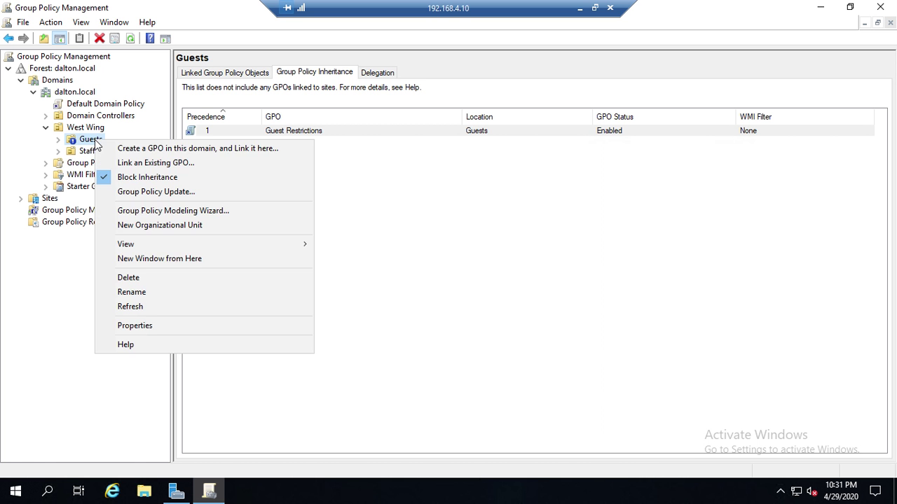
click(146, 180)
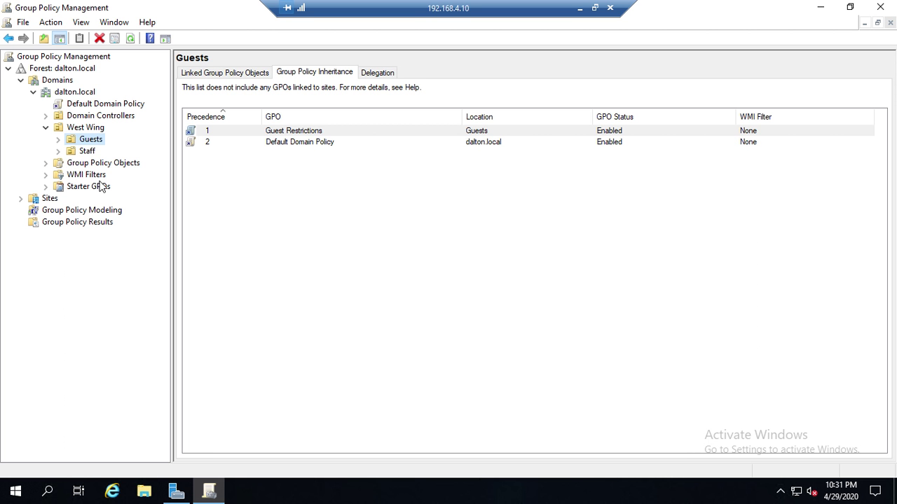
Step: Create a GPO named WestWing in the domain and link it to the West Wing organizational unit
click(97, 165)
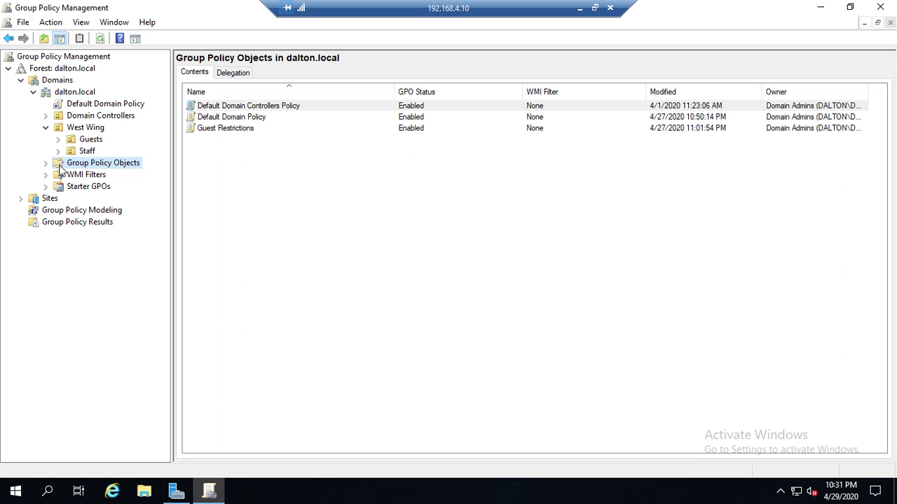
right_click(93, 133)
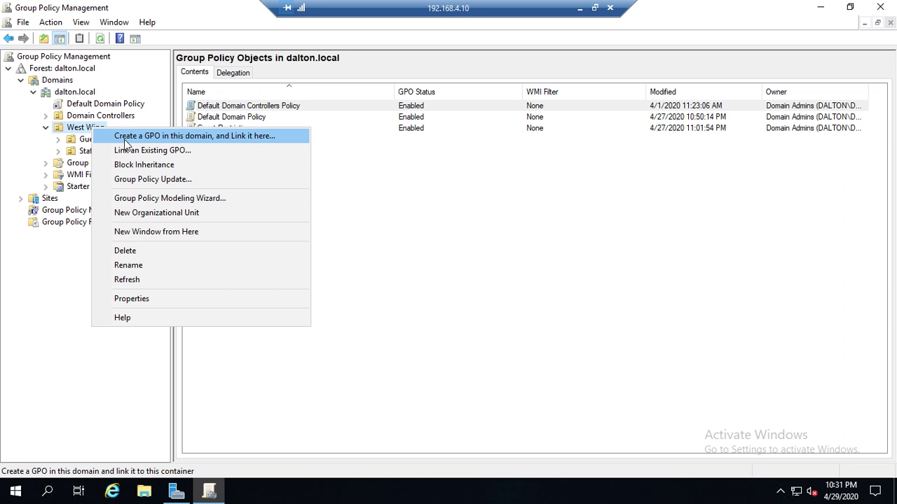
click(124, 140)
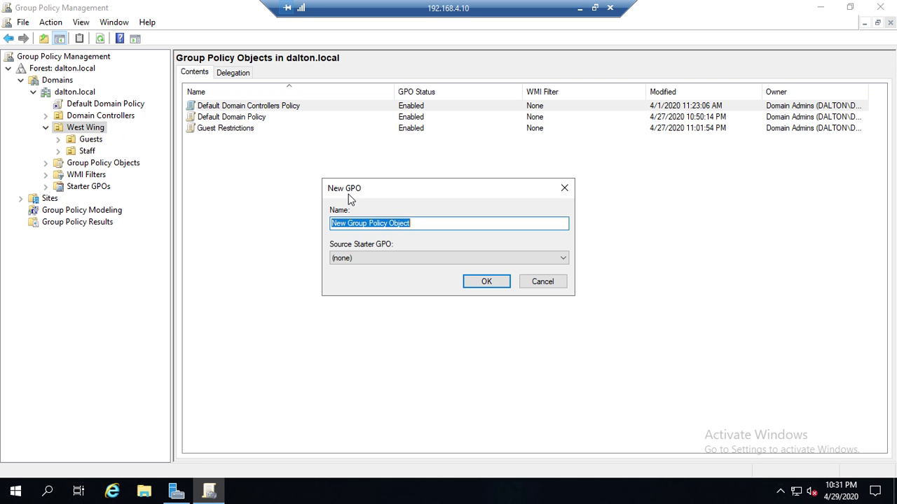
text(Sal)
key(BackSpace)
key(BackSpace)
key(BackSpace)
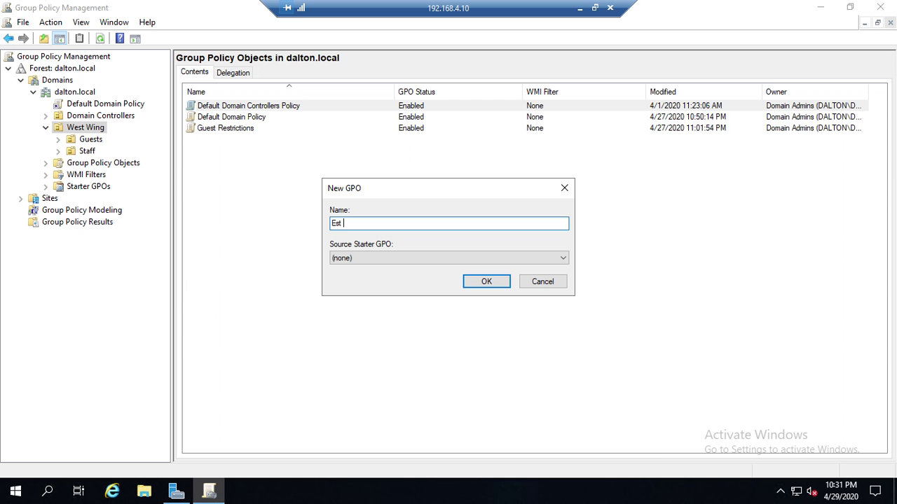
text(WestWing)
key(Return)
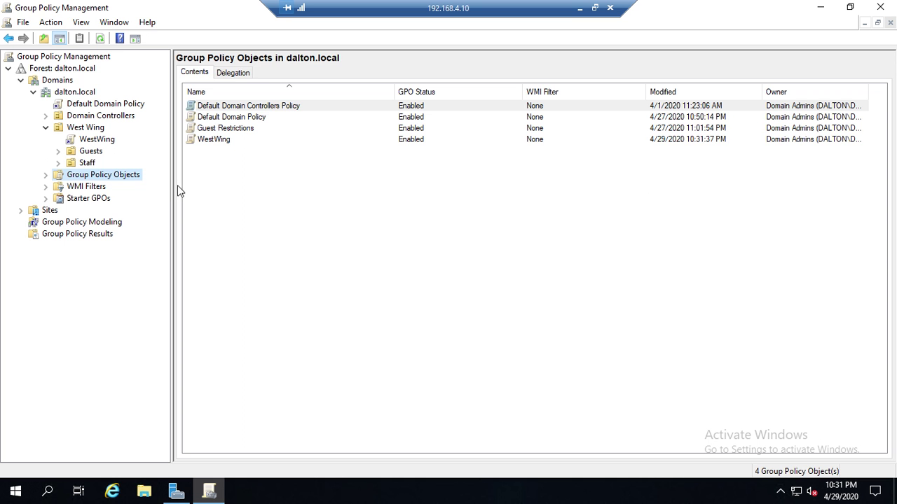
Step: Block policy inheritance on the Guests organizational unit under West Wing
click(91, 151)
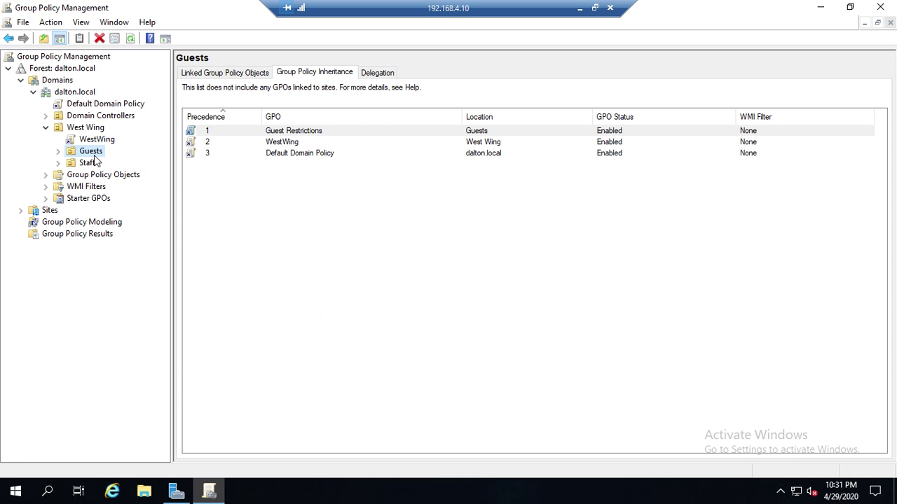
right_click(92, 152)
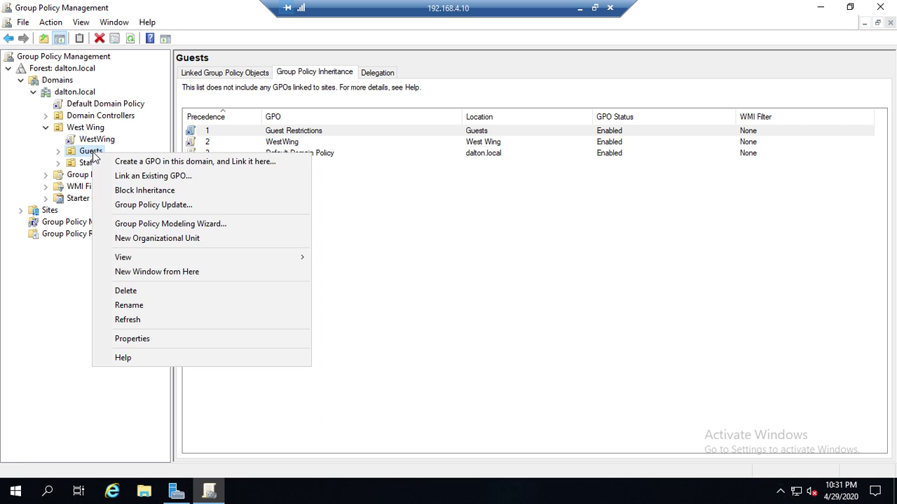
click(138, 191)
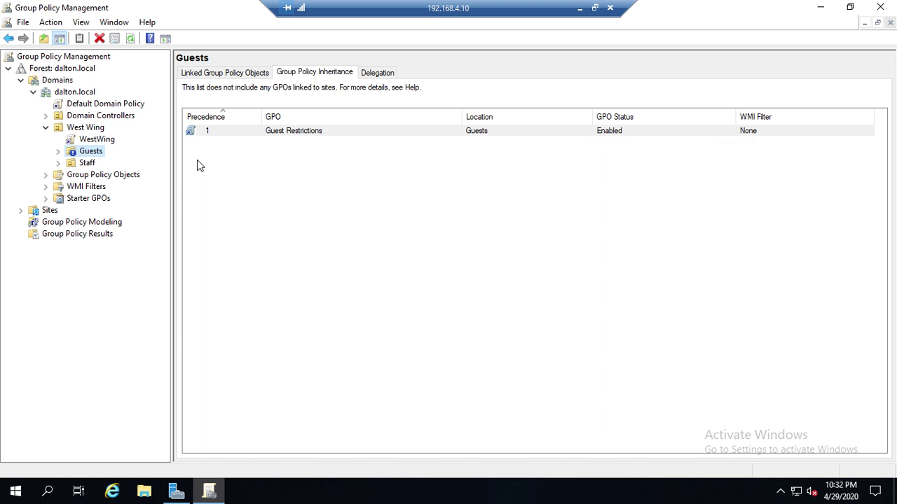
Step: Open Default Domain Policy under Group Policy Objects and make its SYSVOL permissions consistent with Active Directory
click(45, 176)
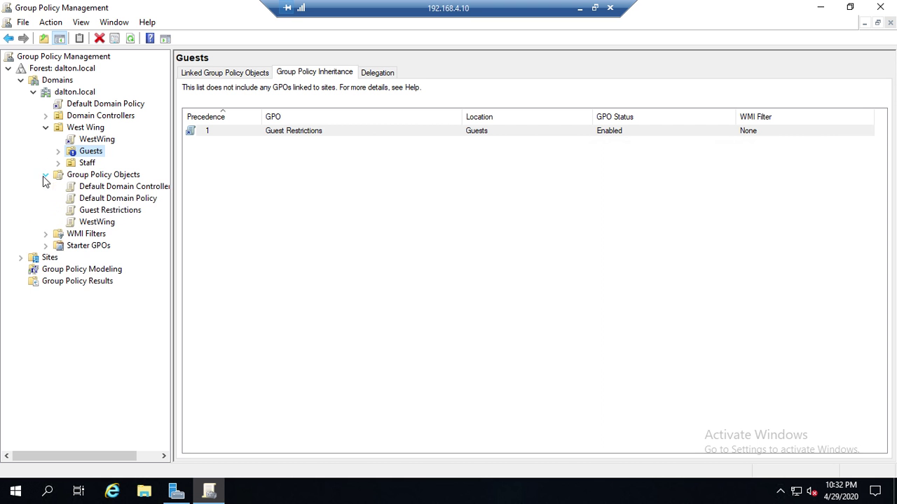
click(138, 199)
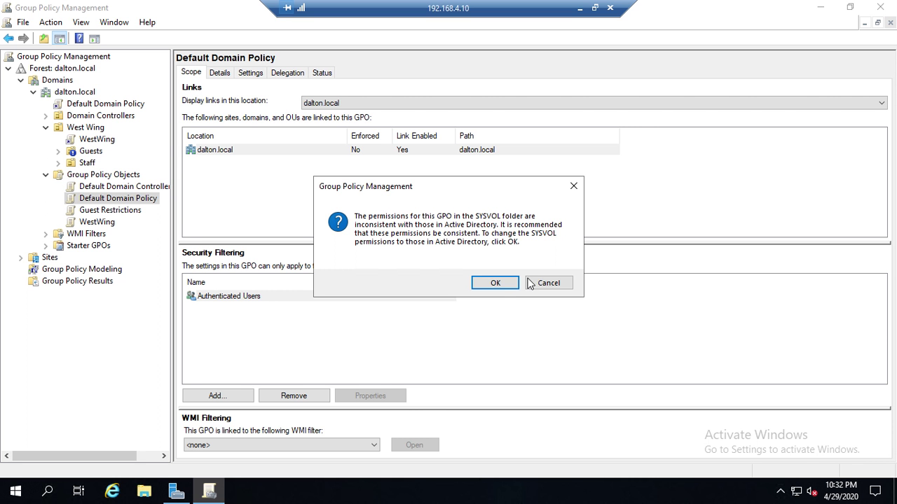
click(499, 282)
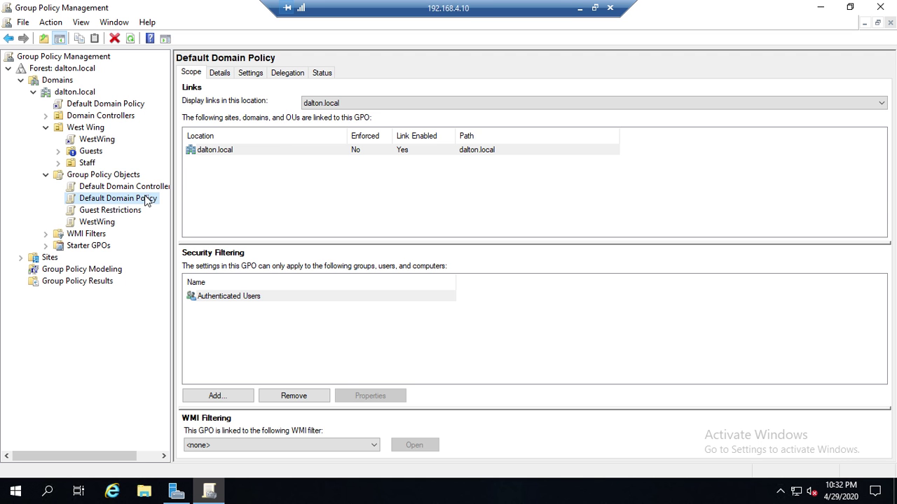
Step: Enforce the Default Domain Policy's link to dalton.local and check the Guests unit's inheritance list
click(248, 73)
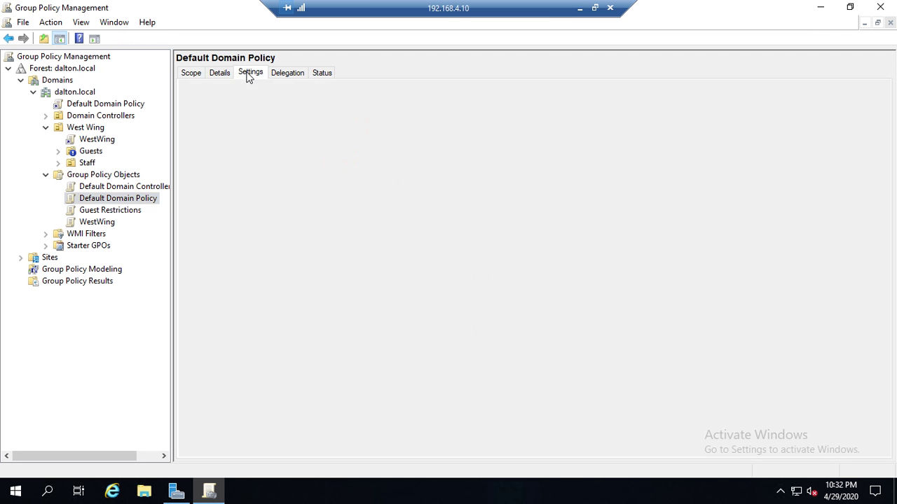
click(220, 73)
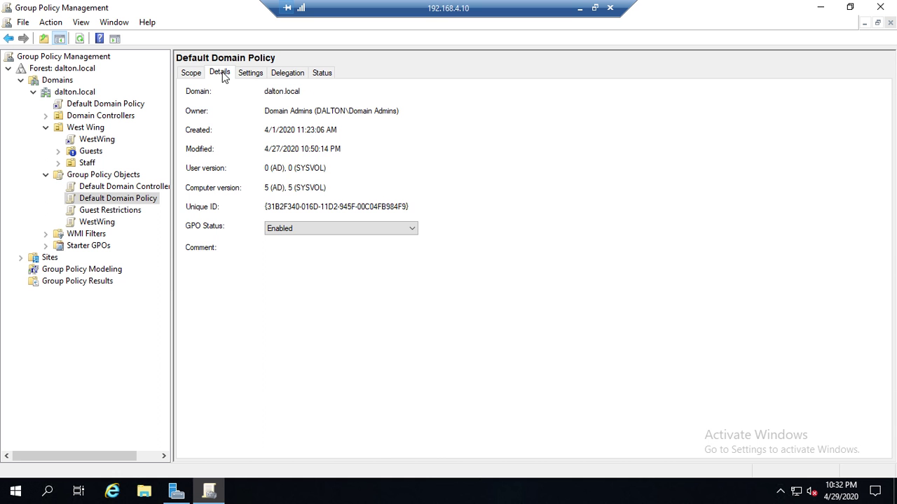
click(190, 74)
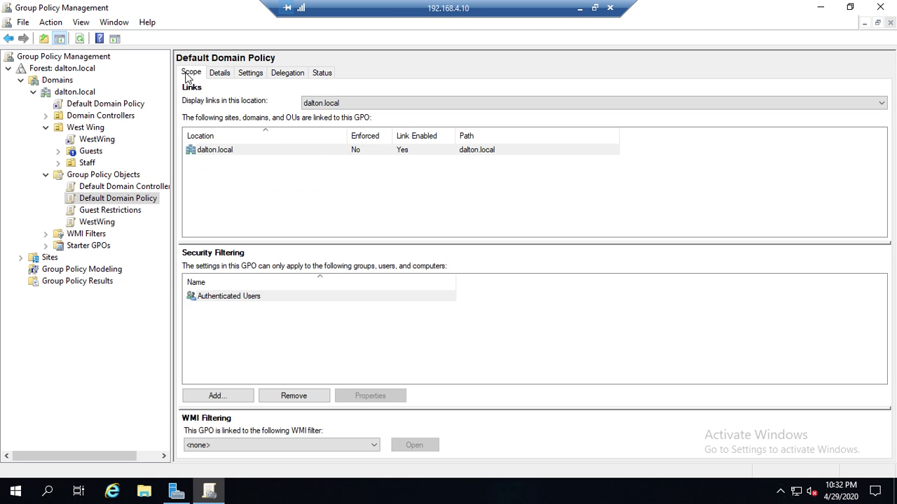
right_click(280, 155)
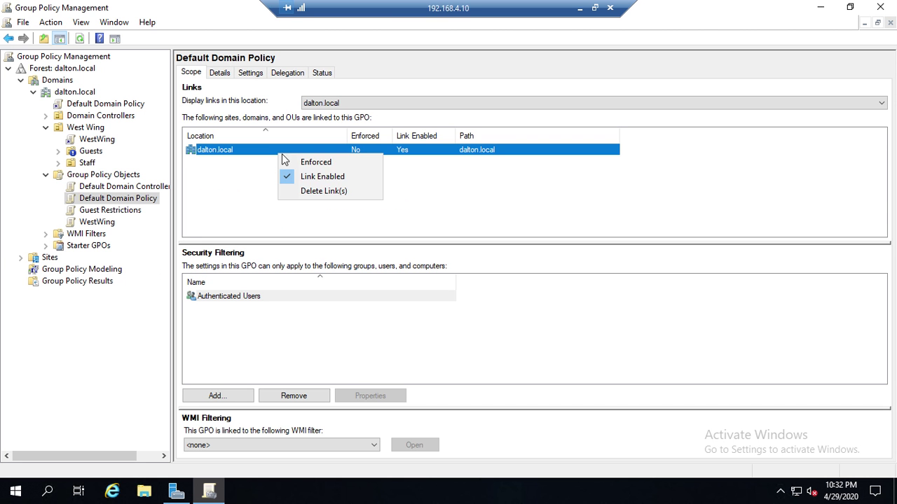
click(309, 161)
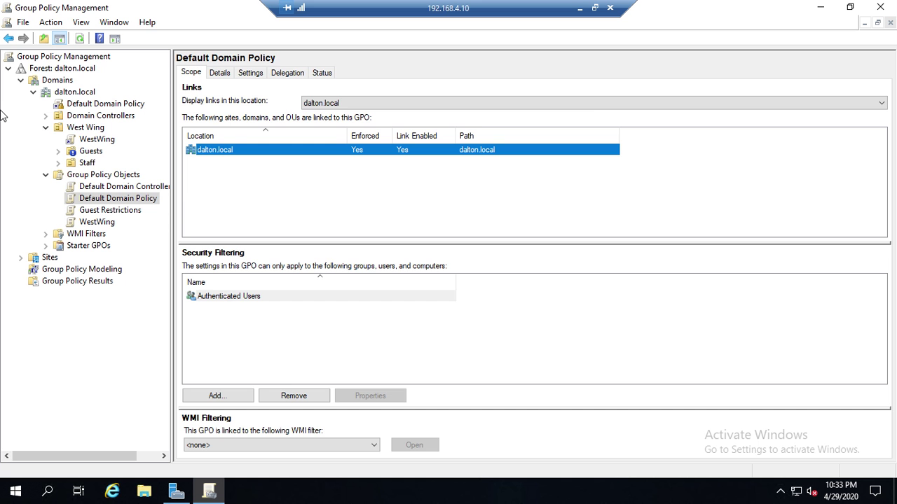
click(90, 152)
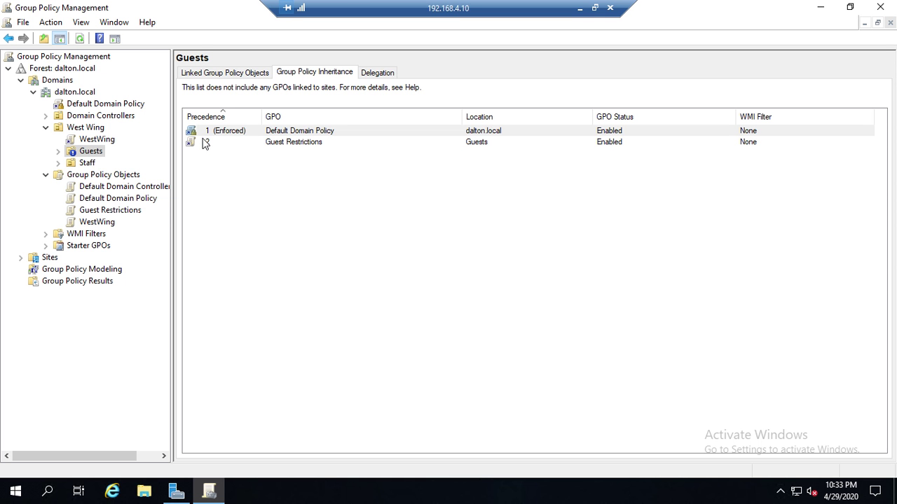
click(276, 135)
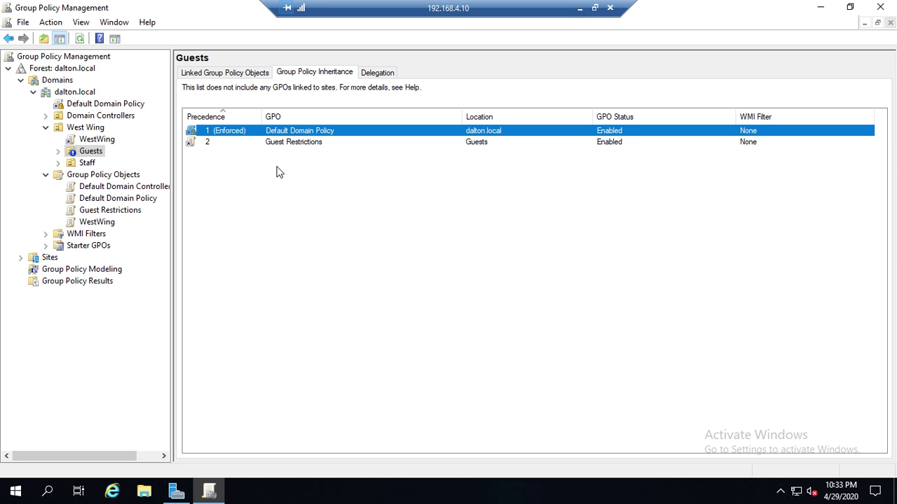
Step: Remove the Enforced setting from the Default Domain Policy's link to dalton.local
click(138, 203)
right_click(315, 153)
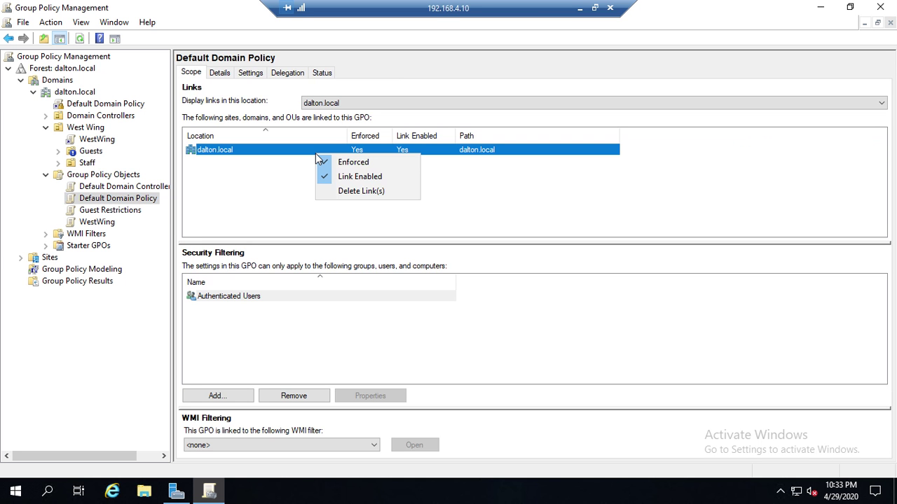
click(323, 162)
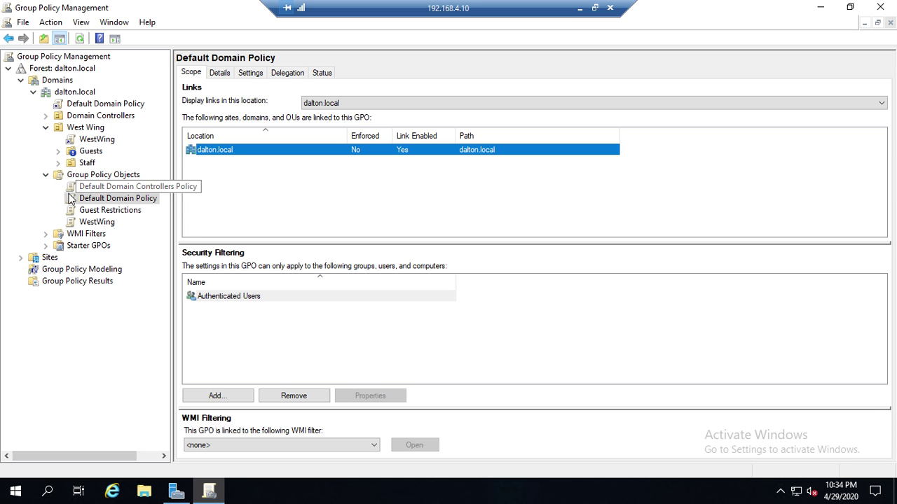
Step: Examine the links and security filtering of the WestWing, Guest Restrictions, Default Domain Policy and Default Domain Controllers Policy GPOs
click(96, 222)
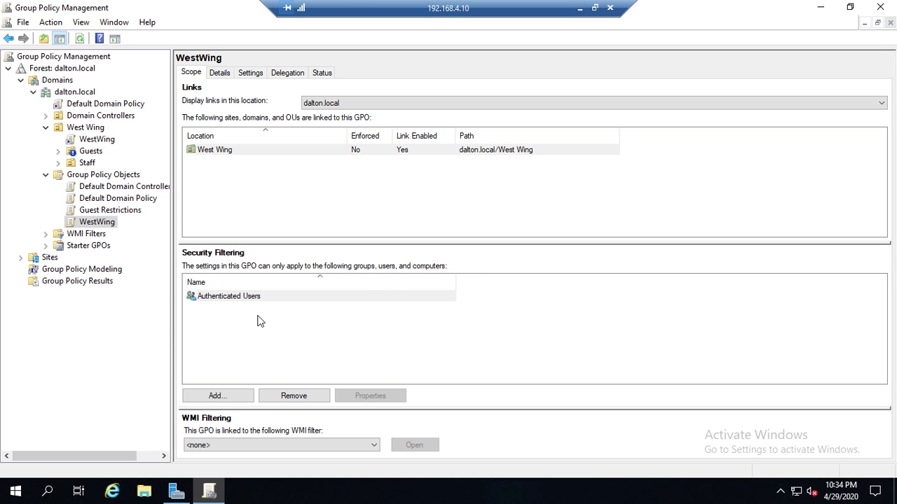
click(112, 210)
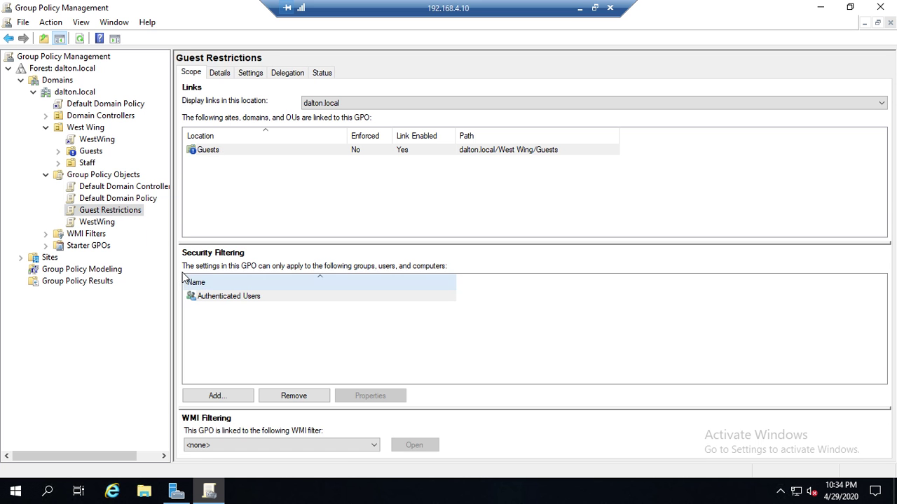
click(119, 198)
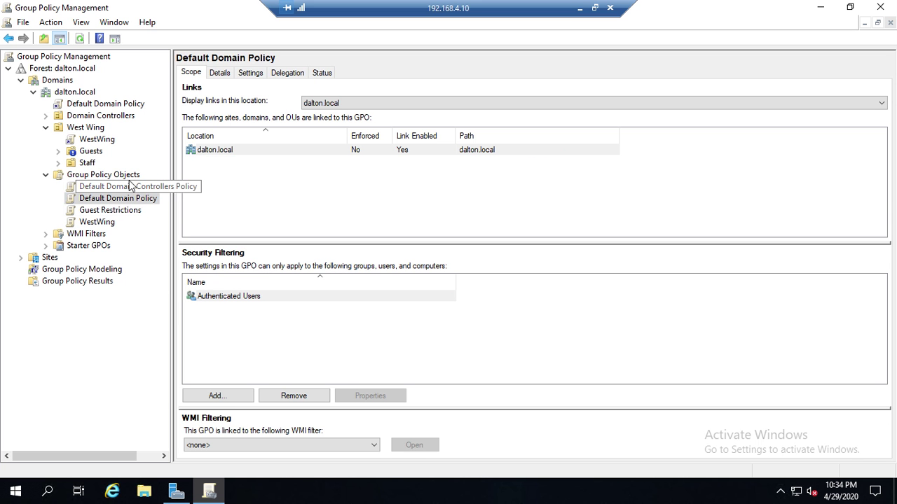
click(127, 190)
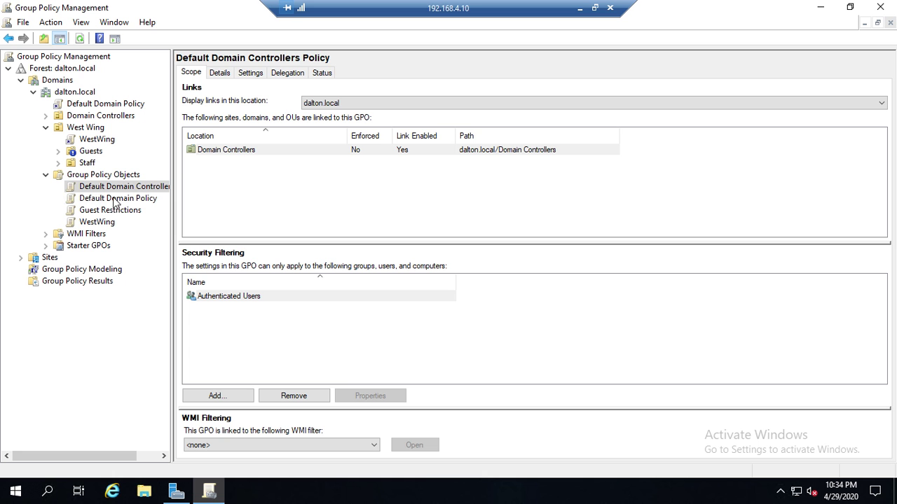
click(98, 223)
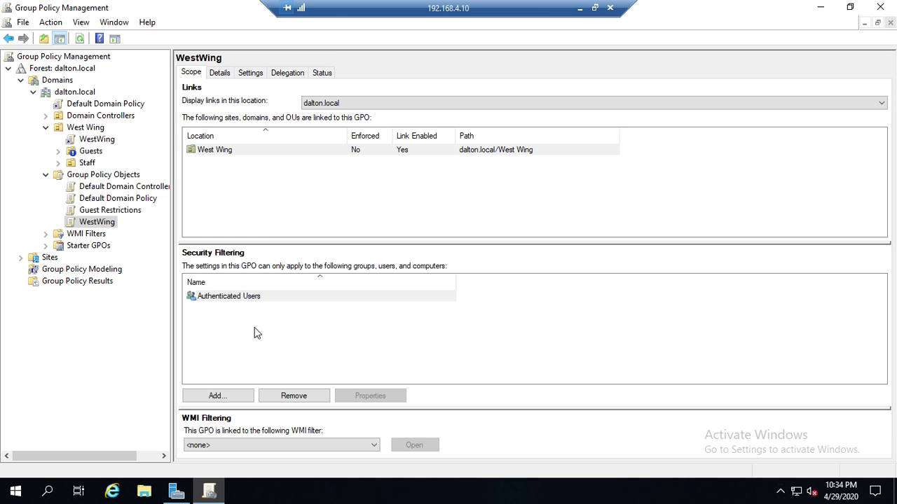
Step: Add the Domain Computers group to the WestWing GPO's security filtering and remove it again
click(221, 396)
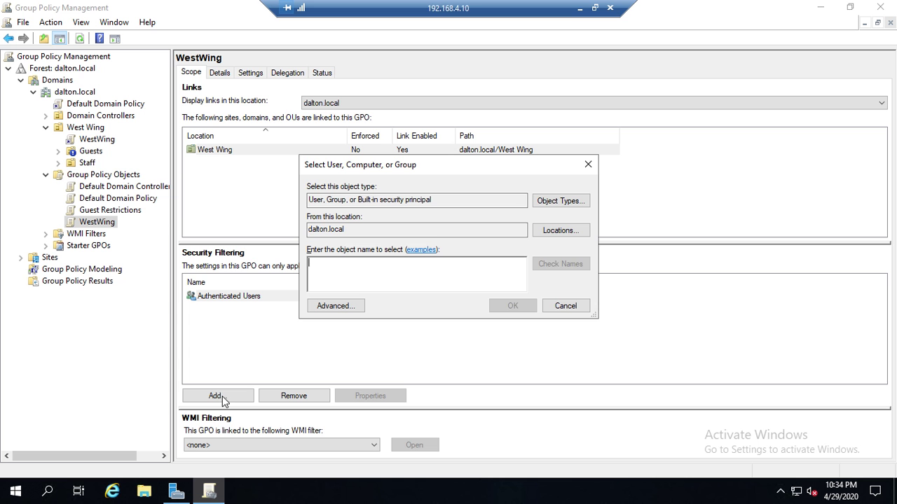
text(domain comput)
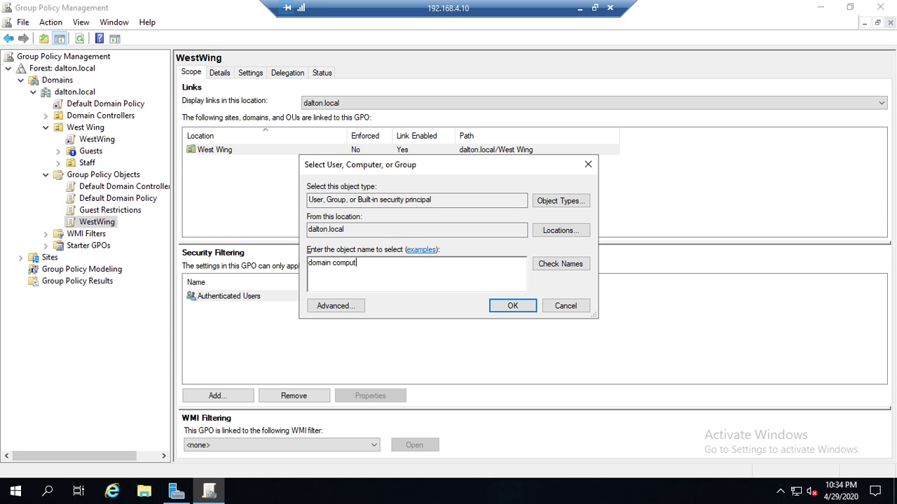
text(ers)
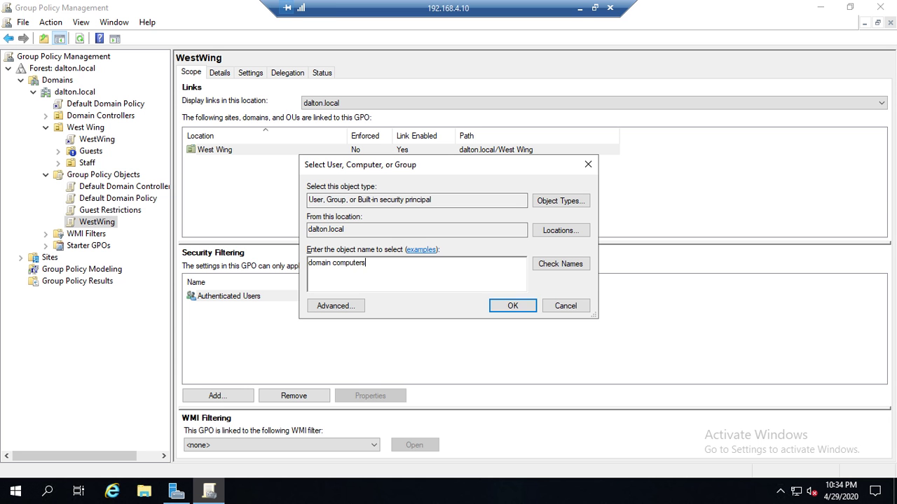
click(580, 269)
click(511, 306)
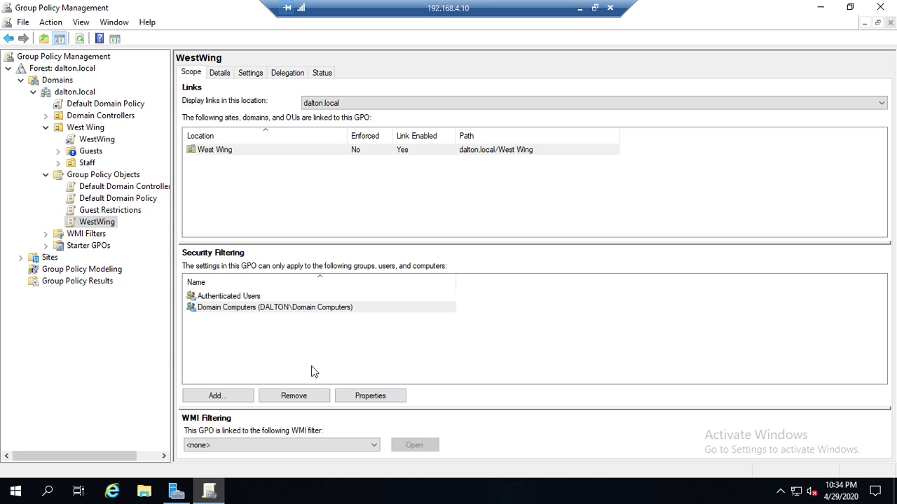
click(288, 394)
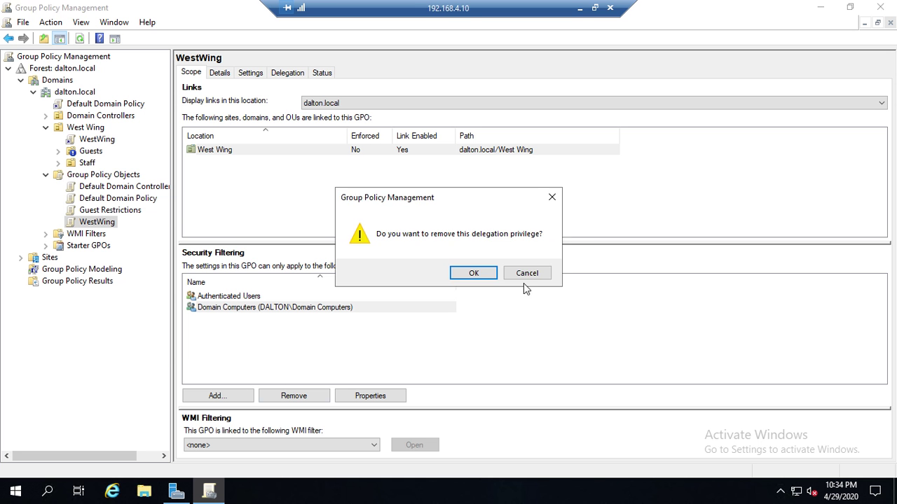
click(468, 276)
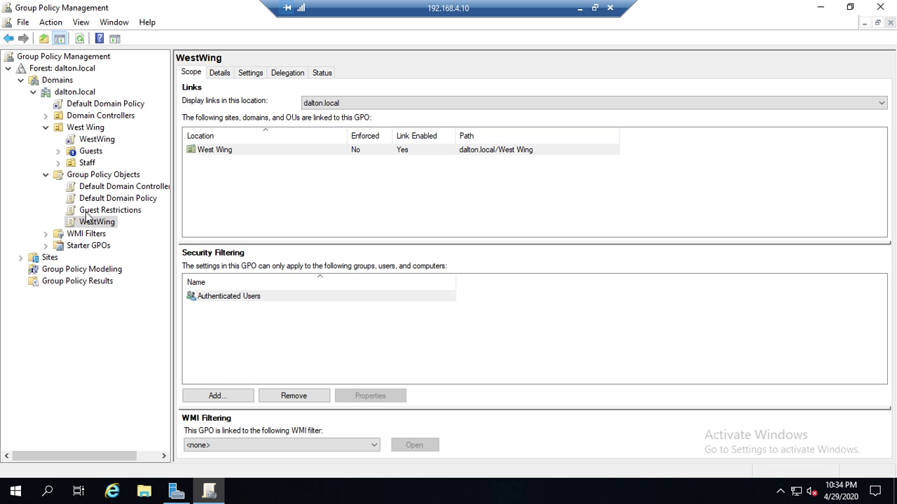
Step: Add the Communications-G group from dalton.local to the WestWing GPO's security filtering
click(218, 396)
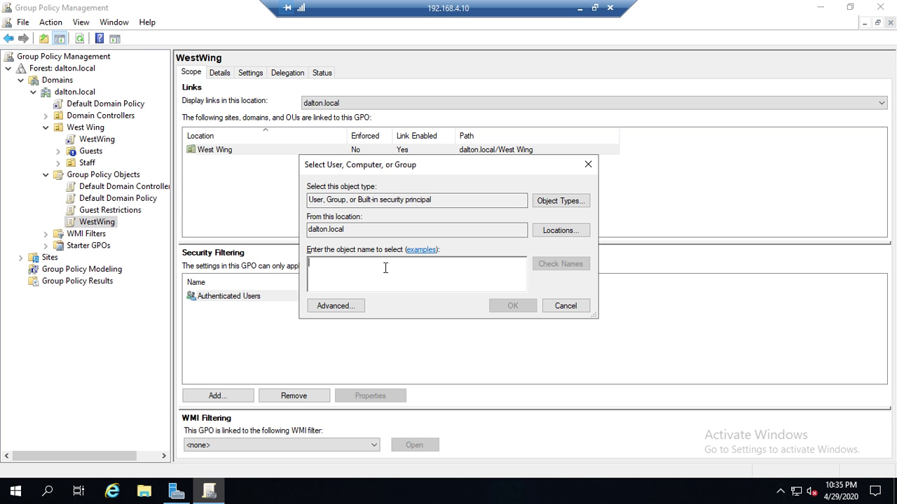
text(communications)
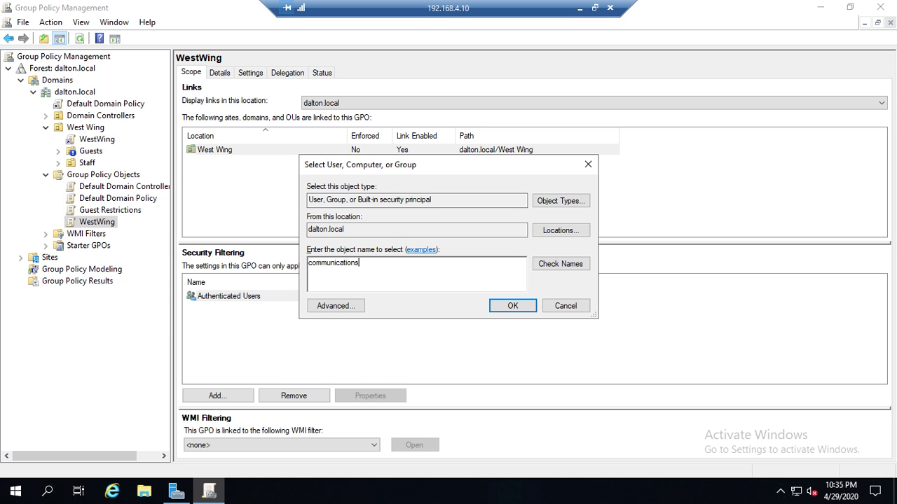
click(551, 264)
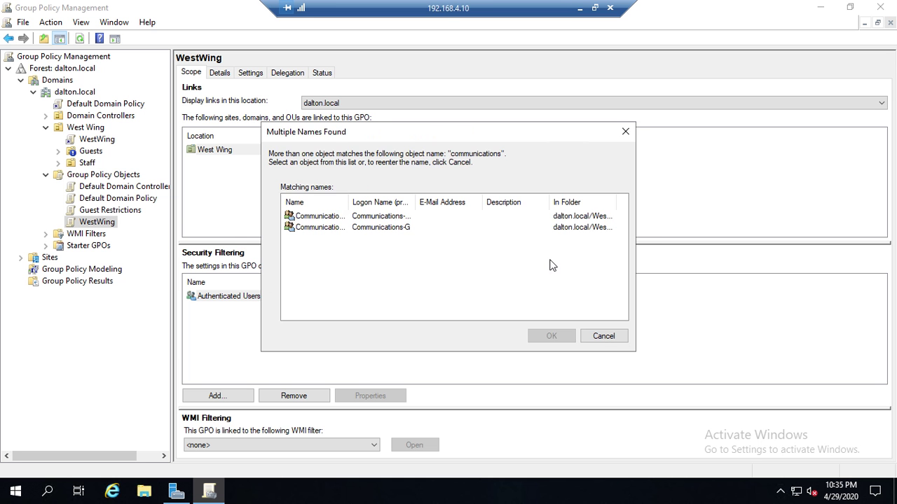
click(315, 227)
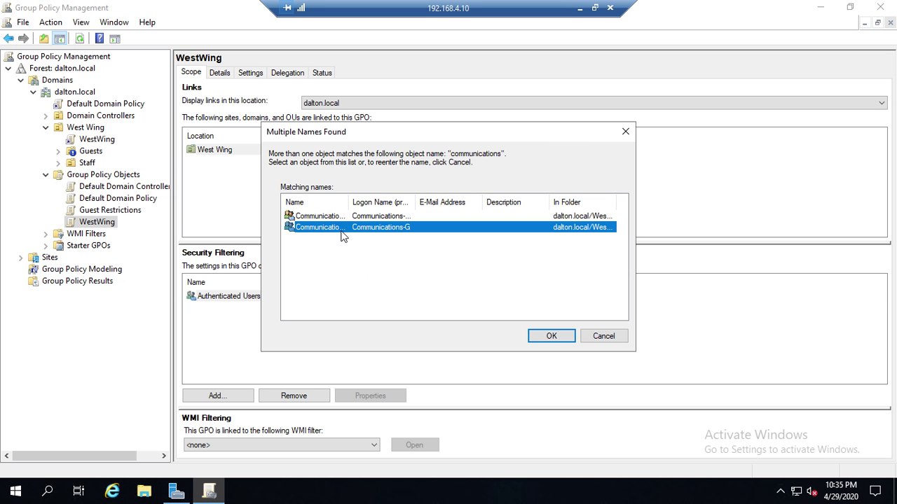
click(553, 337)
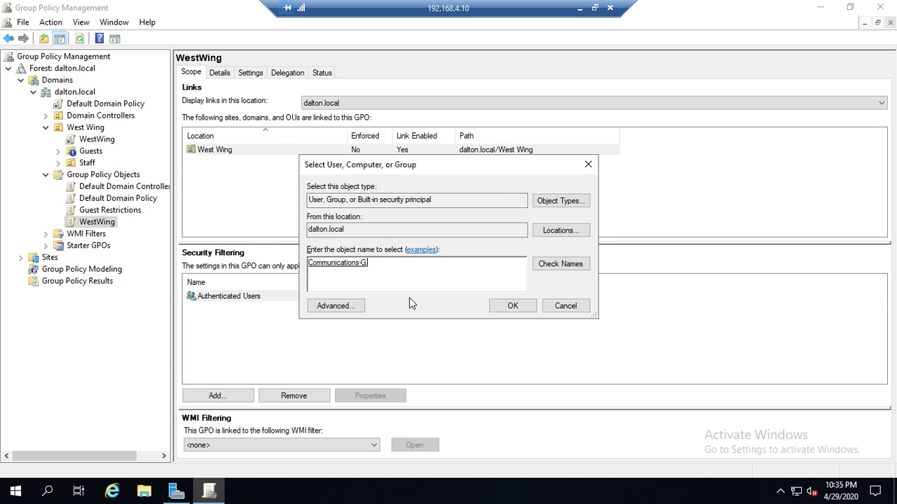
click(511, 307)
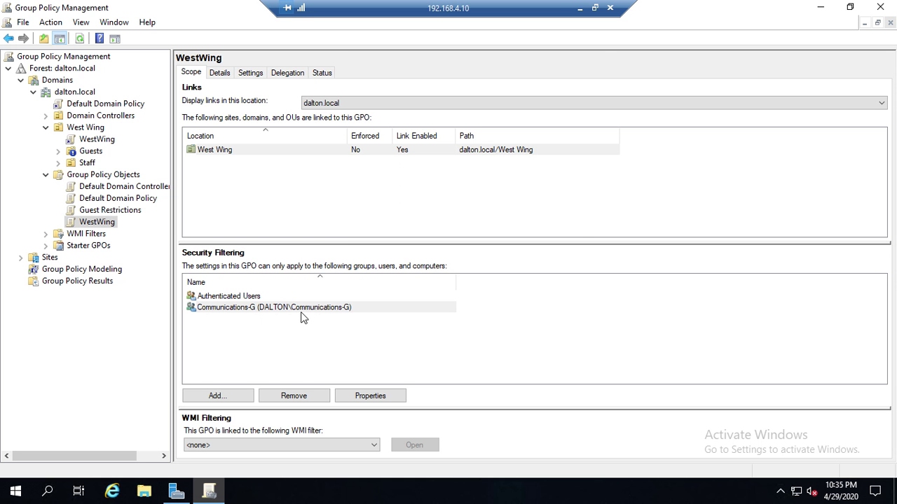
Step: Remove Authenticated Users from the WestWing GPO's security filtering, accepting the removal of its delegation privilege
click(245, 296)
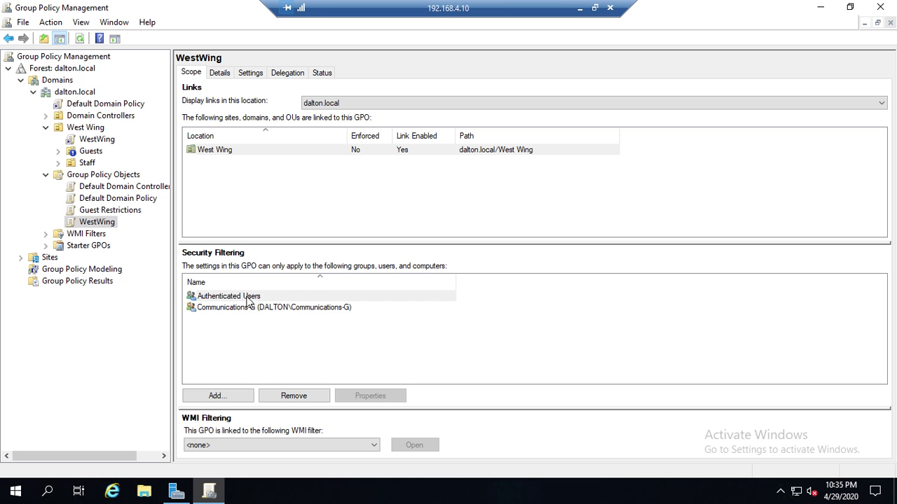
click(274, 399)
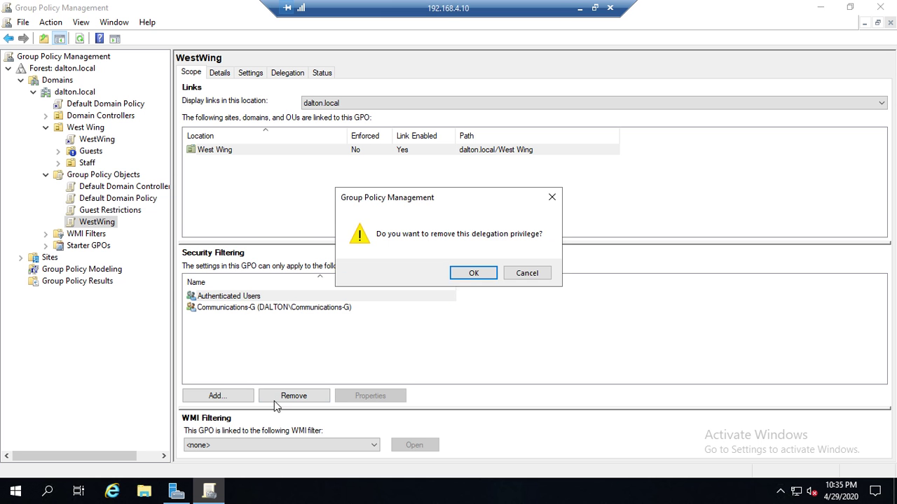
click(472, 273)
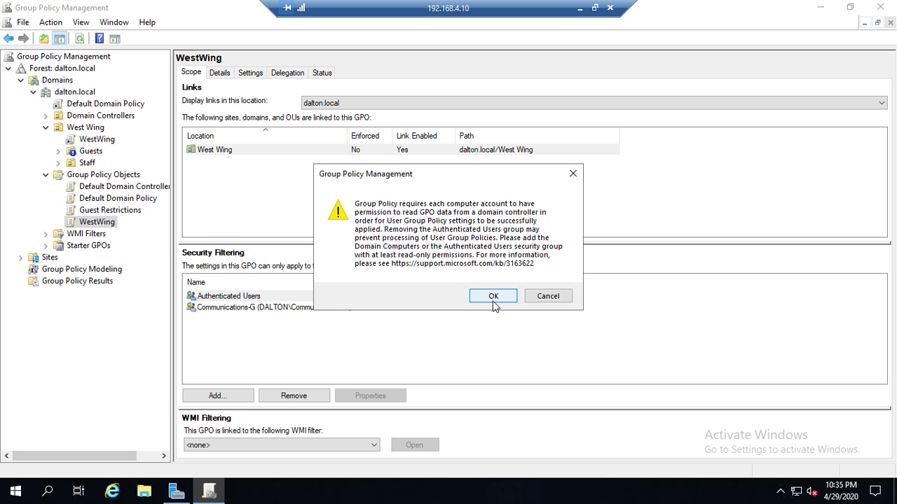
click(493, 296)
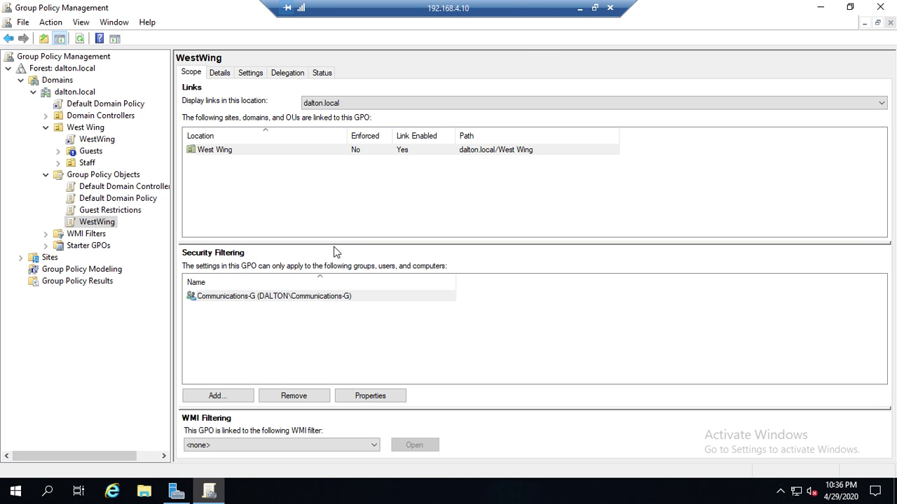
click(580, 9)
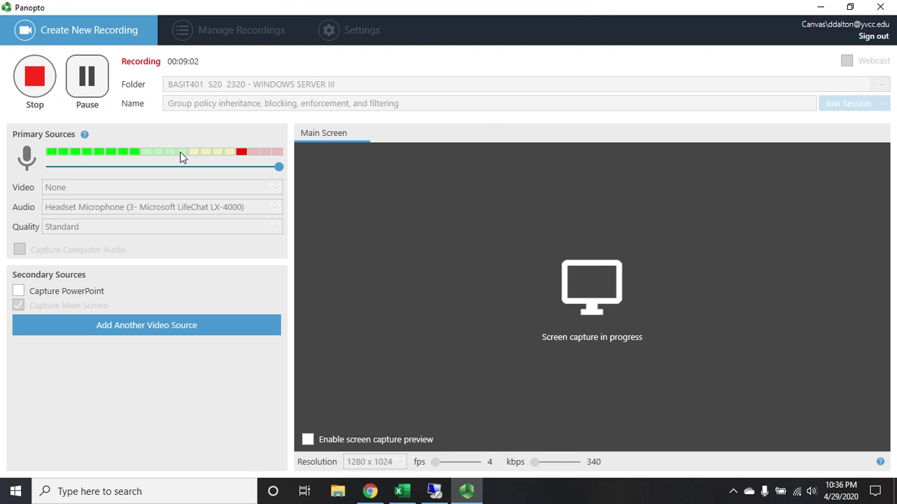